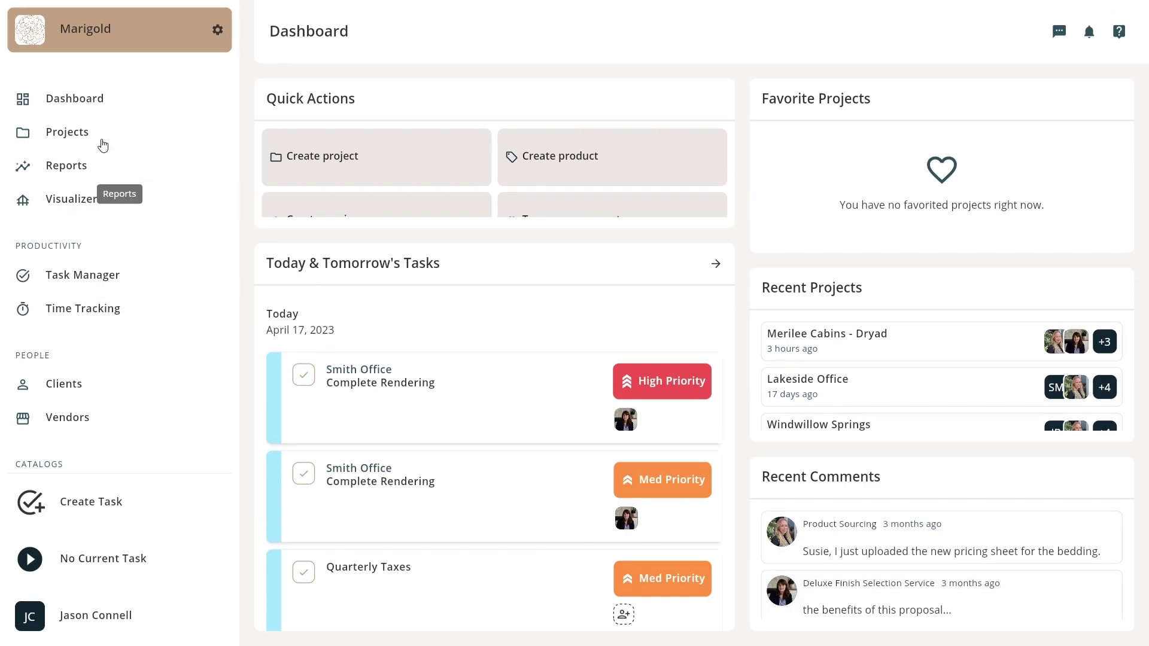
Step: Clip the Antigua XL Drum Chandelier with price 2999.00 and product code CHC5017
click(67, 132)
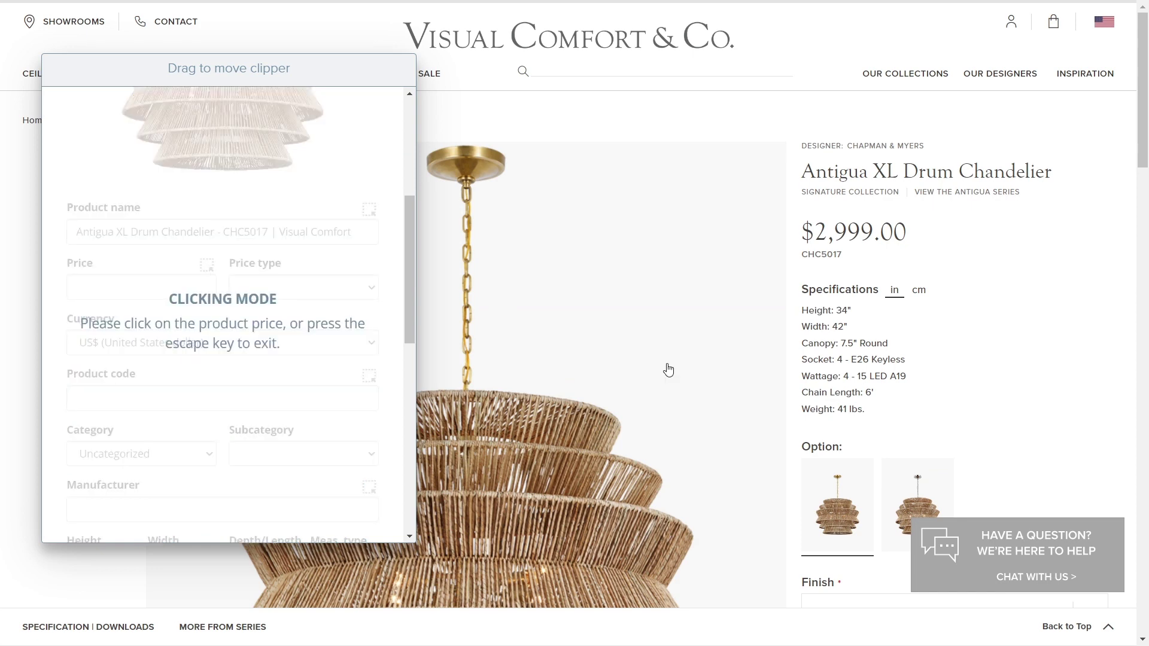
click(852, 232)
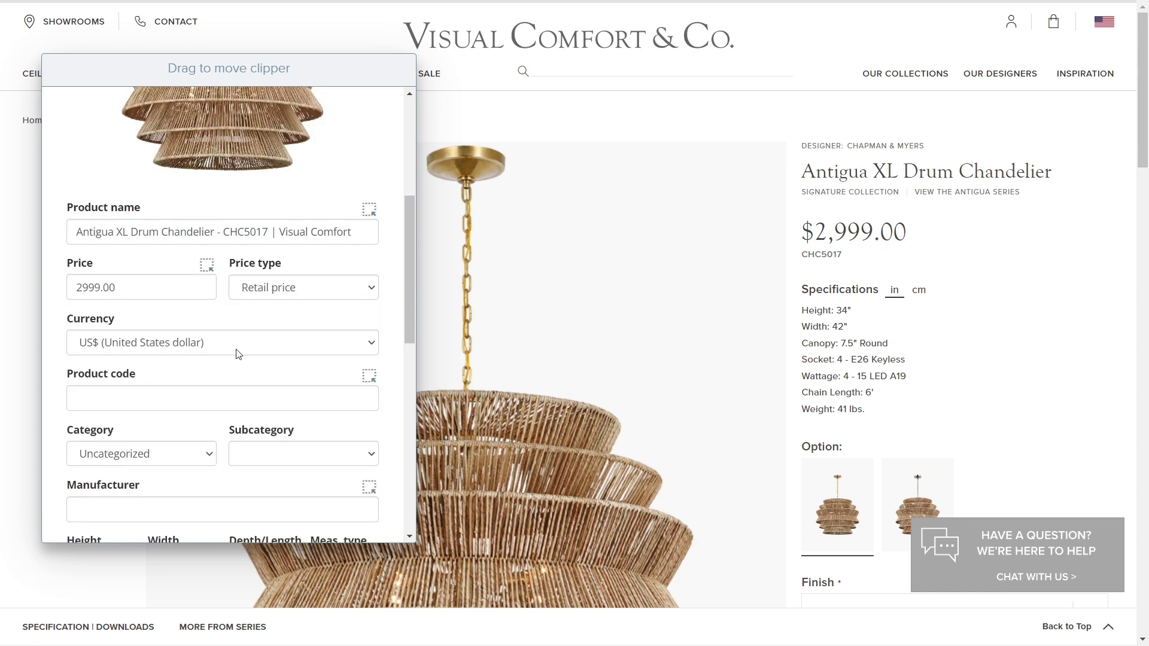
scroll(238, 353, down, 2)
click(368, 303)
click(822, 254)
scroll(267, 325, down, 2)
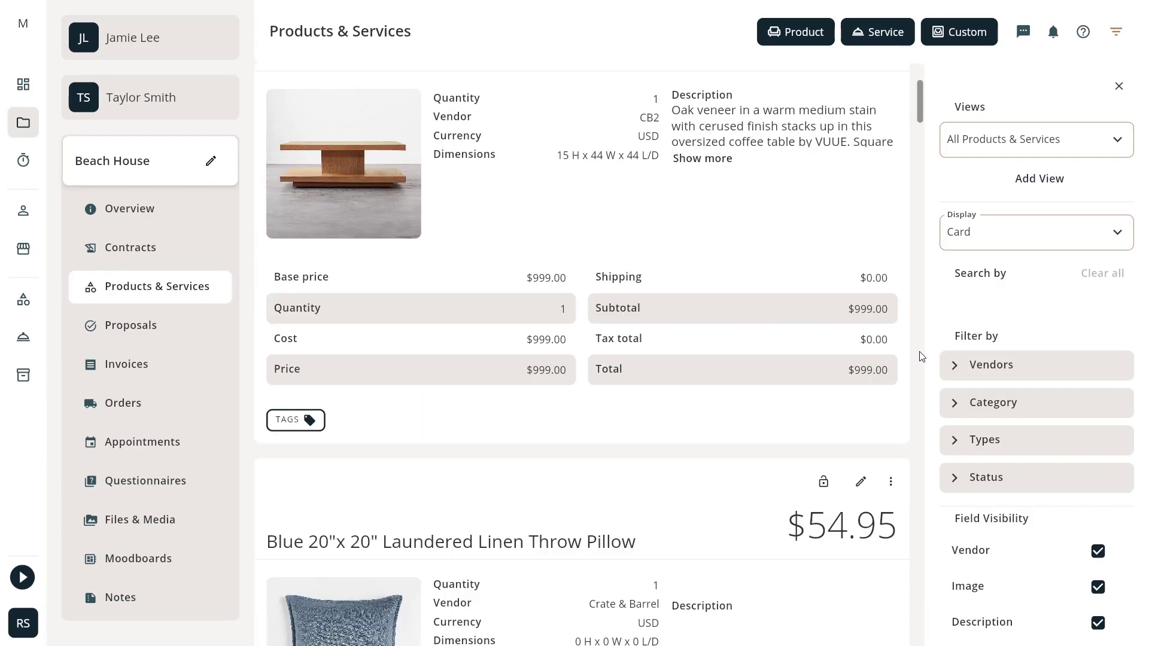
scroll(920, 357, down, 3)
scroll(920, 356, down, 3)
scroll(920, 356, down, 3)
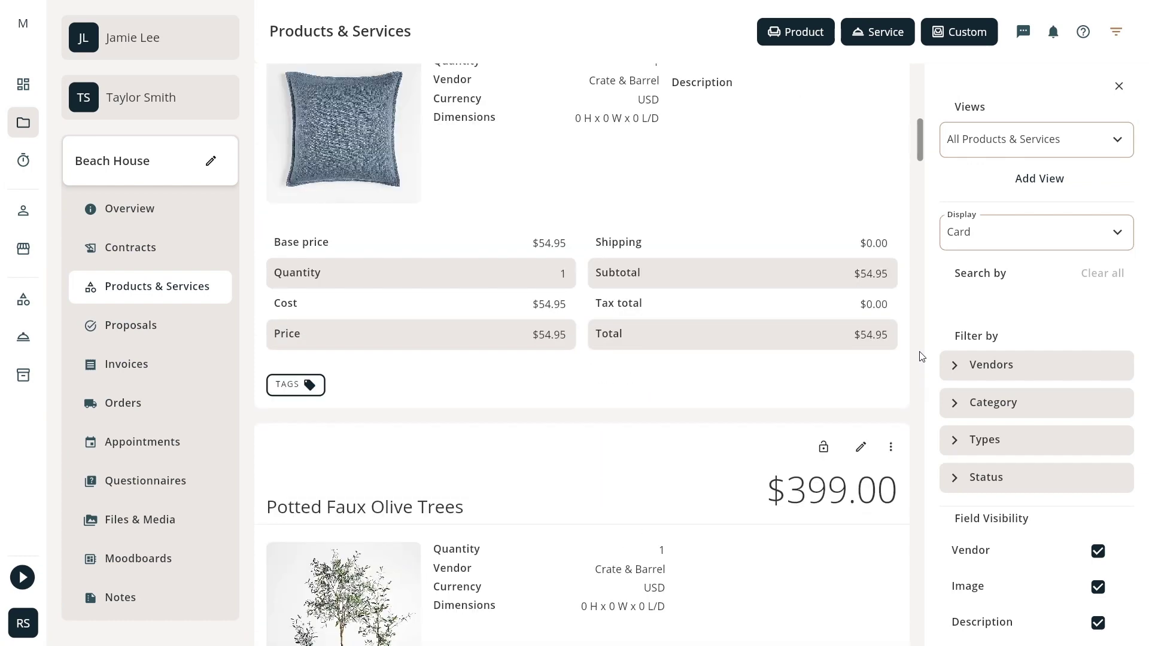
scroll(920, 356, down, 3)
scroll(920, 357, down, 3)
scroll(920, 357, down, 3)
scroll(920, 357, down, 3)
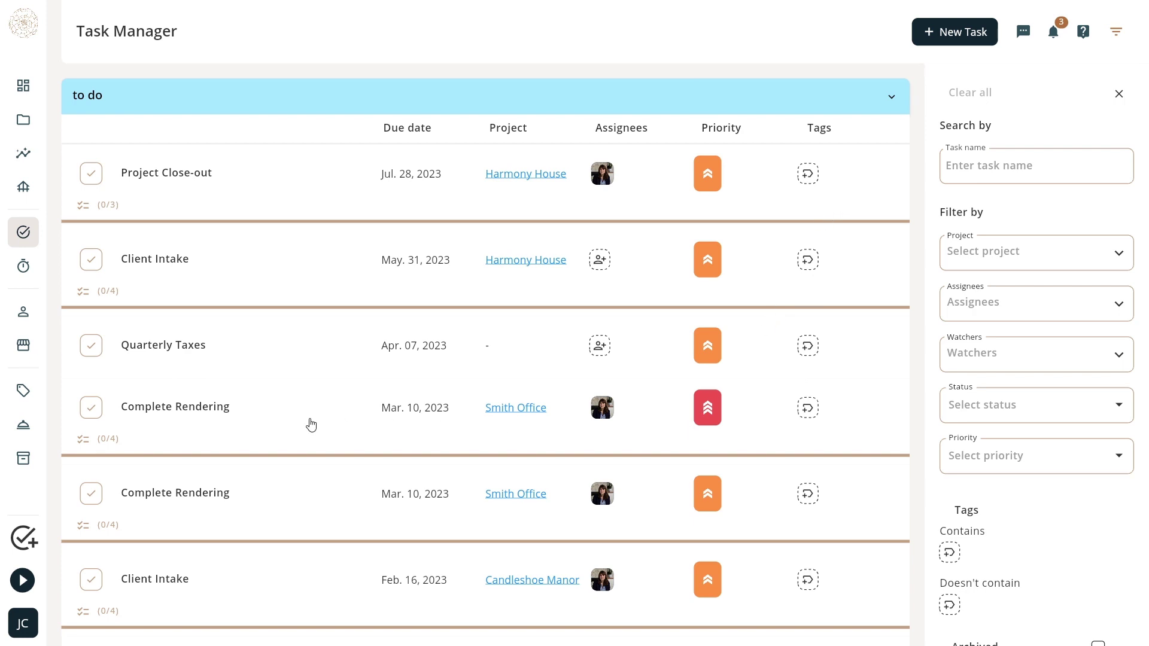
Step: Open the Complete Rendering task's details
click(200, 418)
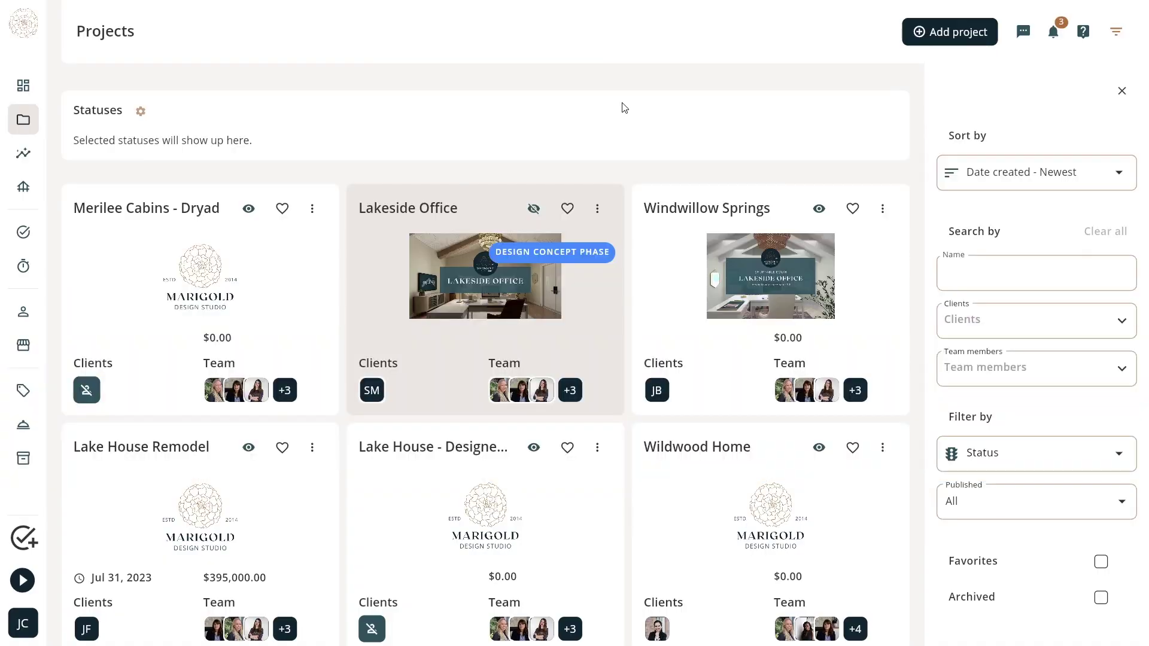
Step: Start a new project with Add project
click(957, 34)
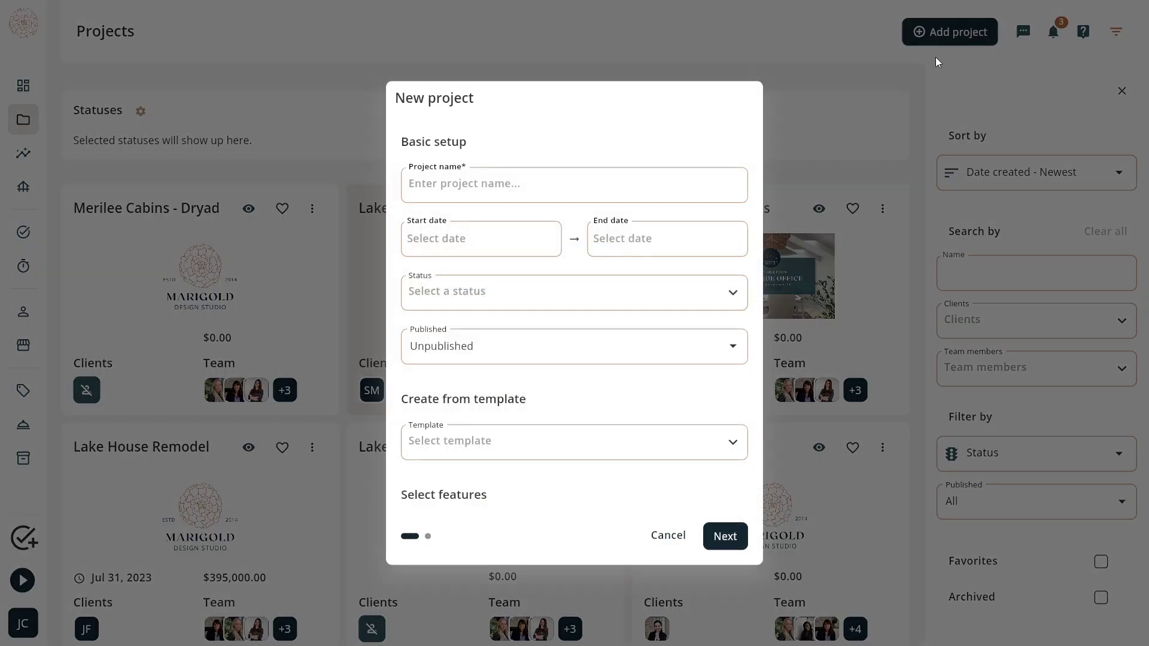
scroll(521, 307, down, 3)
scroll(521, 307, down, 2)
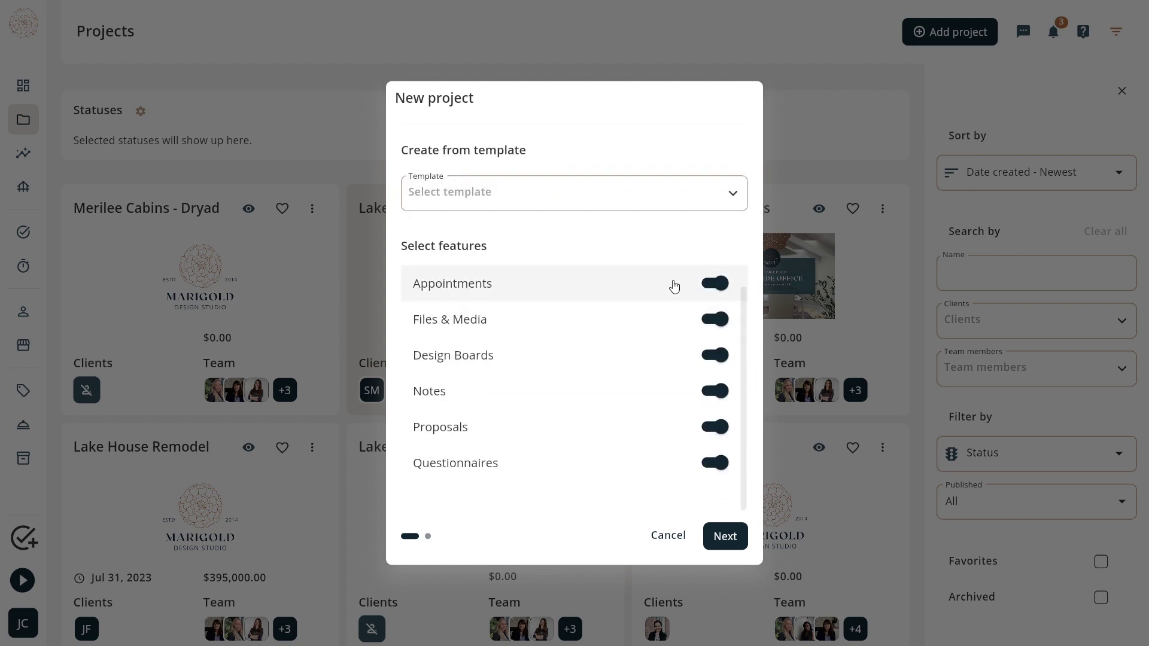